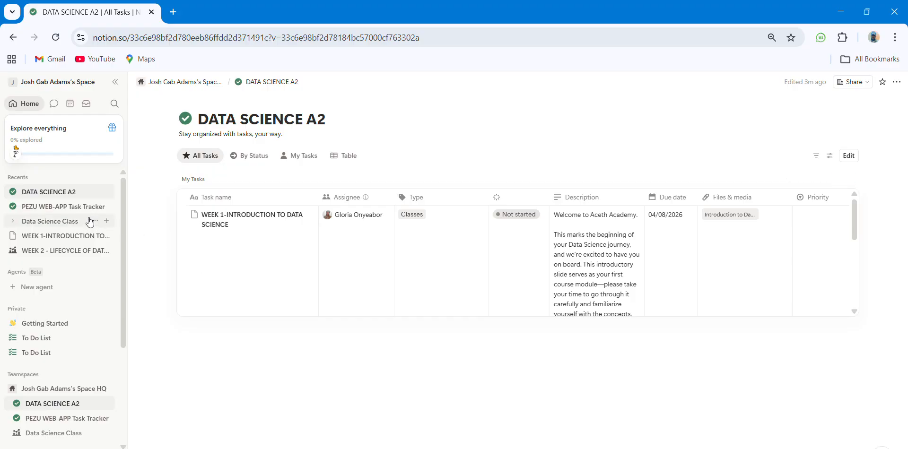
Step: Show the DATA SCIENCE A2 tasks as a table with the Table tab
left_click(339, 156)
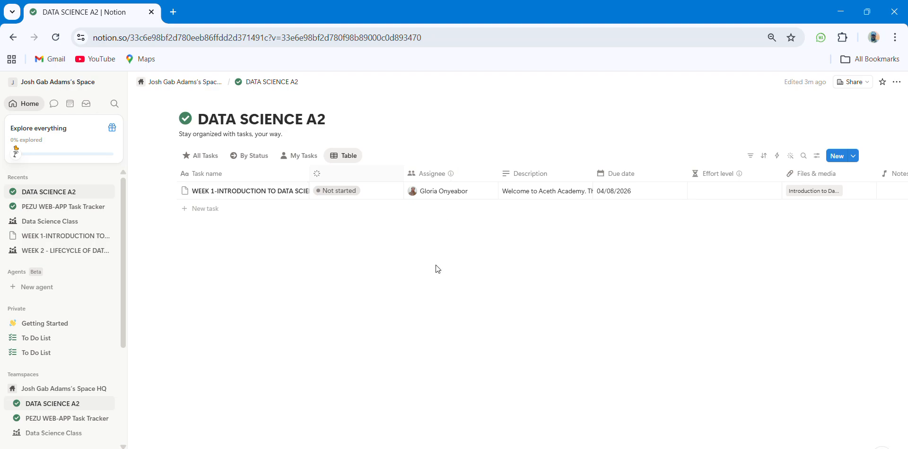
left_click(433, 281)
left_click(438, 187)
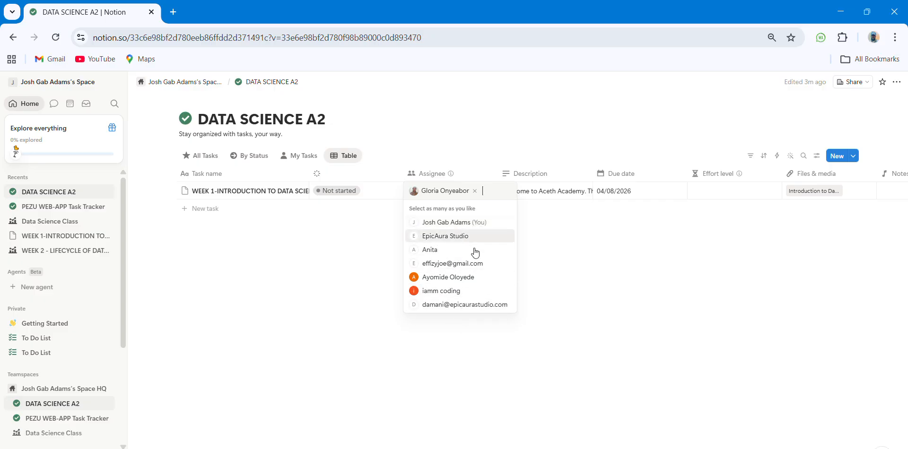
key("Escape")
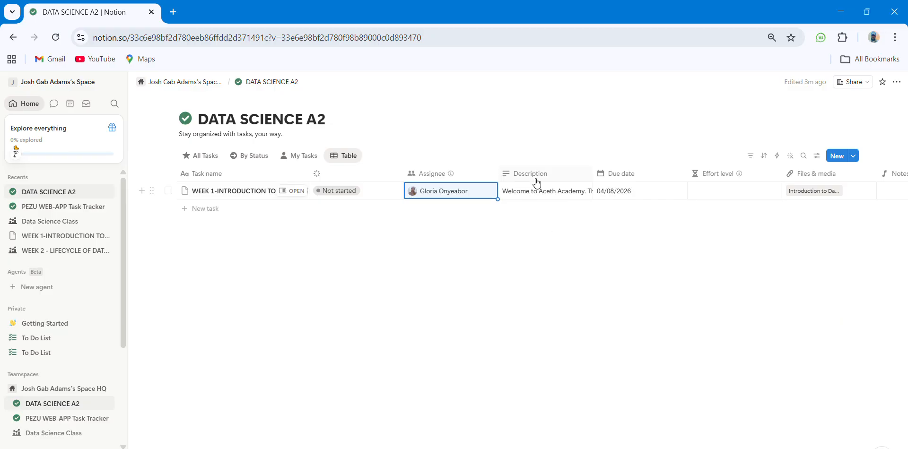
left_click(535, 183)
mouse_move(520, 210)
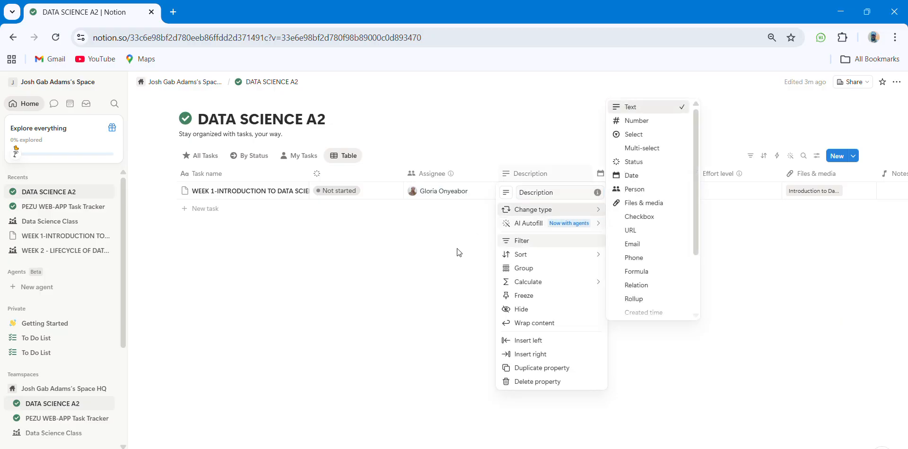
key("Escape")
key("Escape")
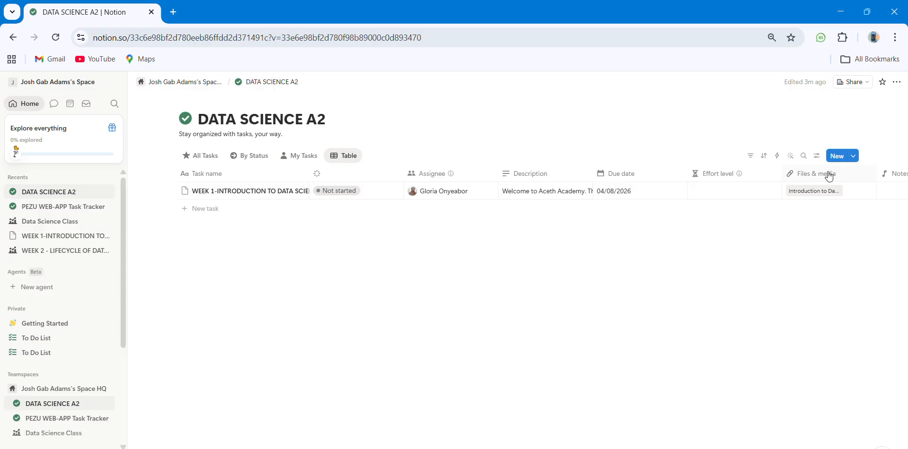
Step: Scroll across the table's columns, briefly opening and closing the Notes property options
scroll(829, 199, "right", 5)
scroll(831, 199, "right", 3)
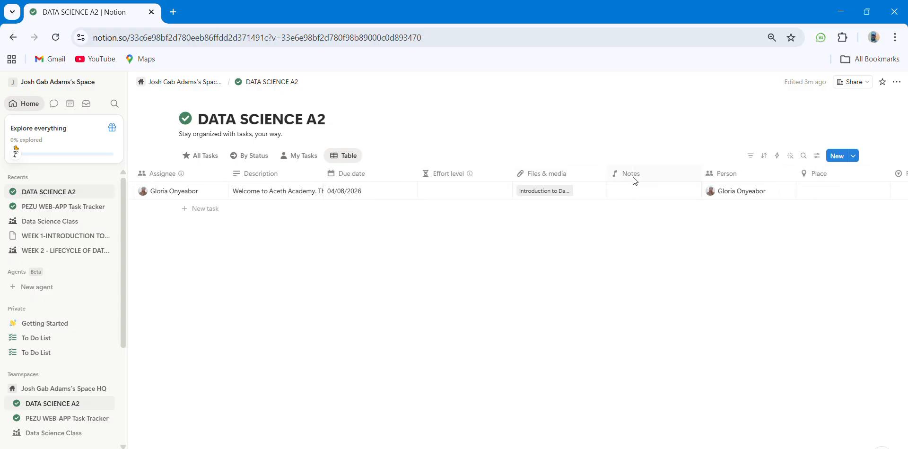
left_click(633, 177)
left_click(557, 251)
scroll(749, 177, "left", 5)
scroll(748, 178, "right", 4)
scroll(748, 178, "right", 2)
Step: Delete the Person property from all views of the table
left_click(731, 178)
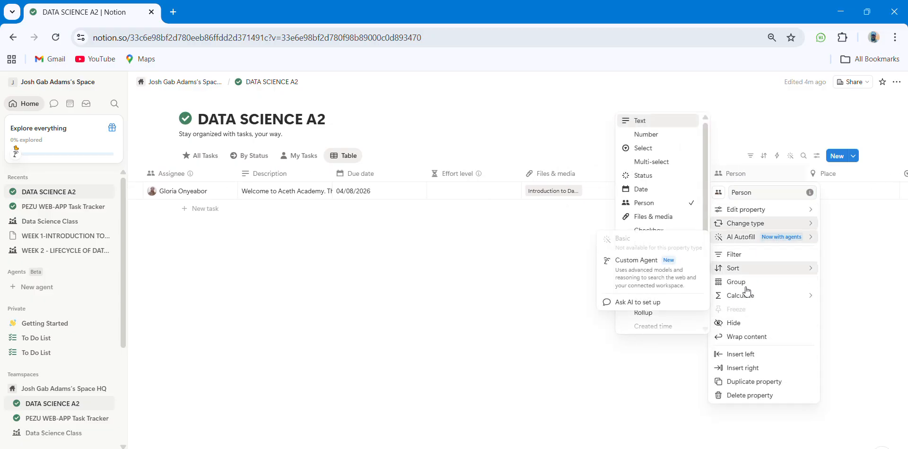
left_click(747, 400)
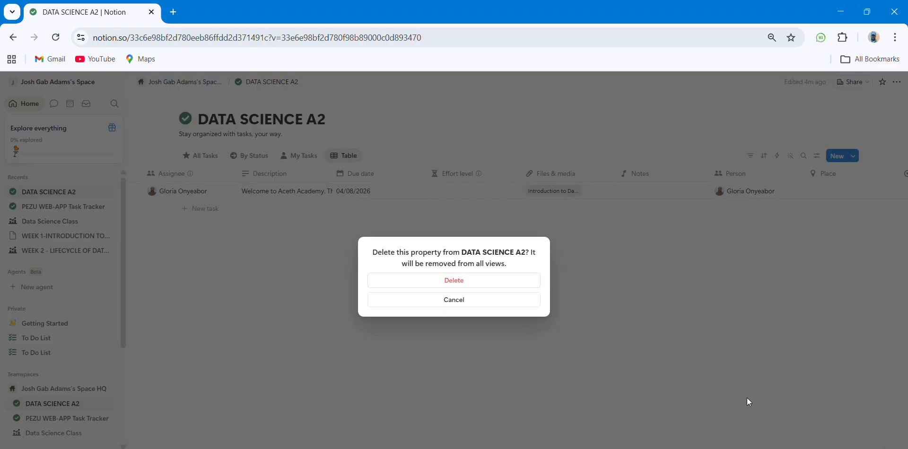
left_click(469, 280)
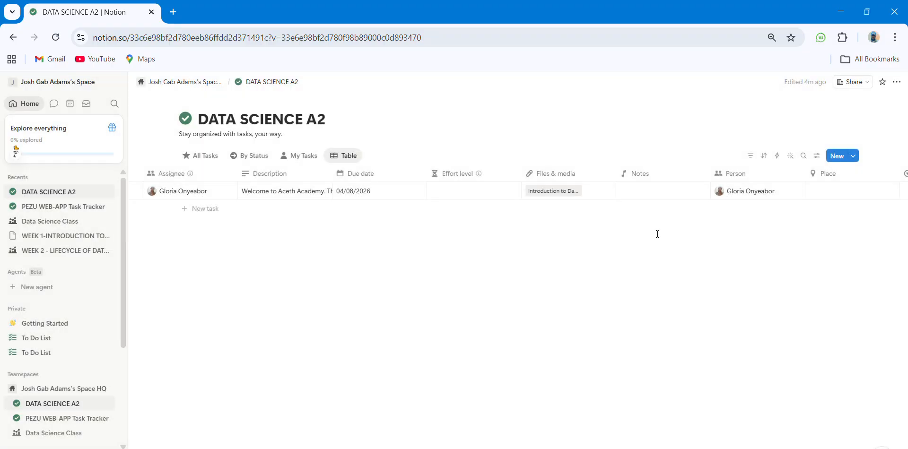
scroll(658, 234, "right", 5)
scroll(658, 234, "left", 1)
scroll(657, 234, "left", 5)
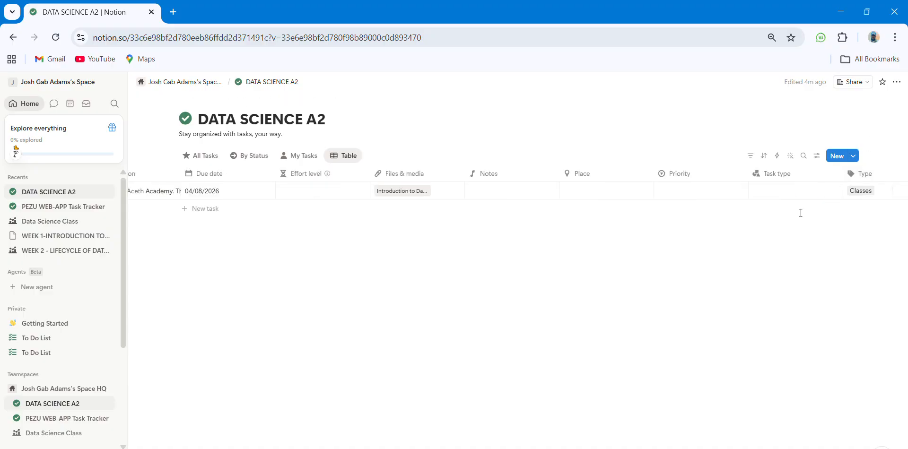
scroll(560, 241, "left", 5)
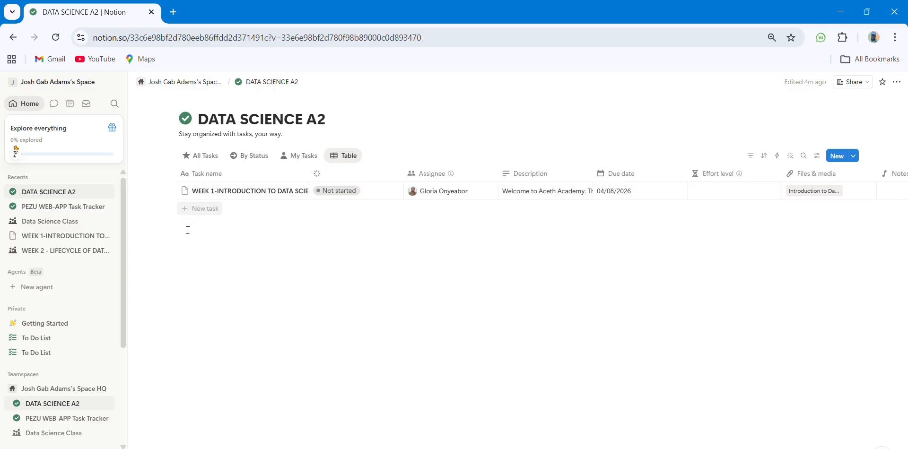
Step: Add a new task row named CLASS 1
left_click(193, 210)
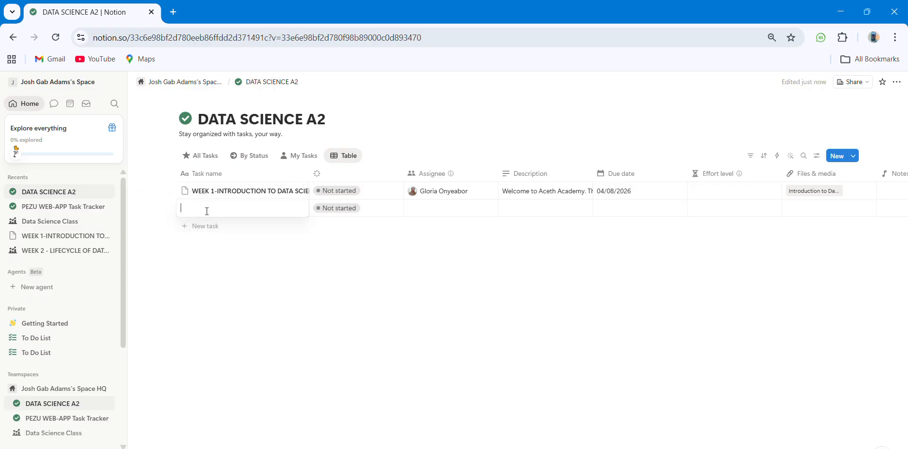
type("CLASS 1")
key("Escape")
Step: Search CLASS 1's Assignee field for the invitee's e-mail address
left_click(425, 208)
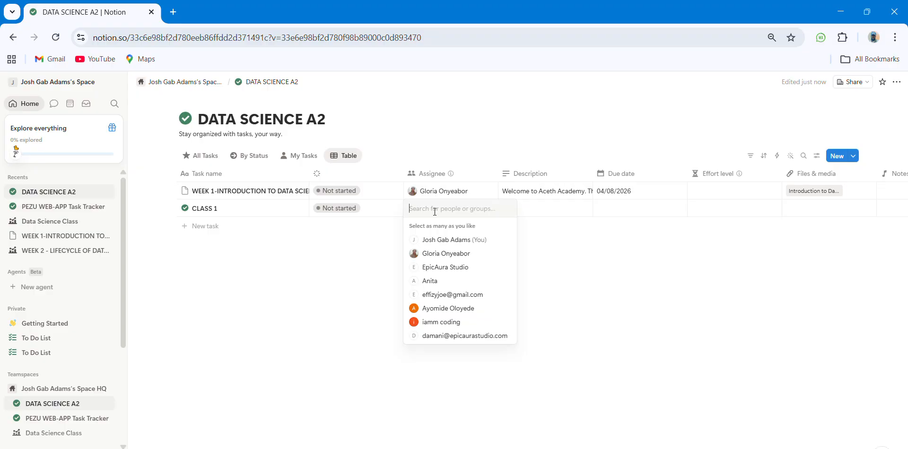
type("TEA")
key("BackSpace")
key("BackSpace")
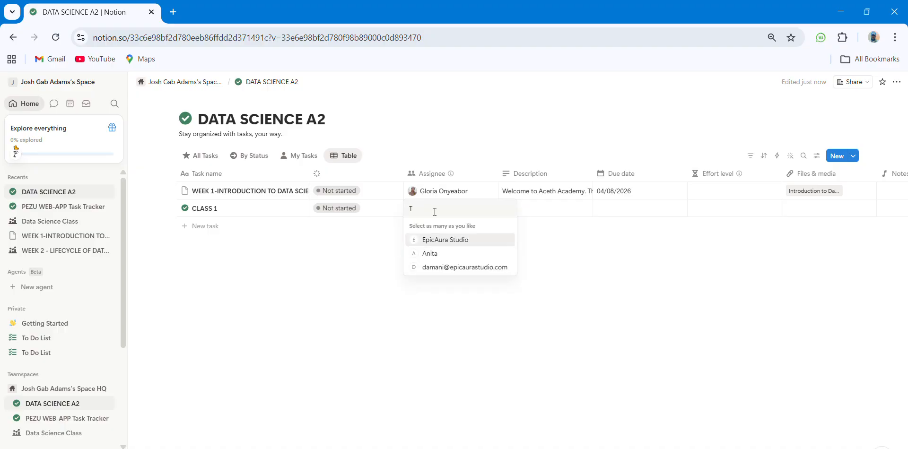
key("BackSpace")
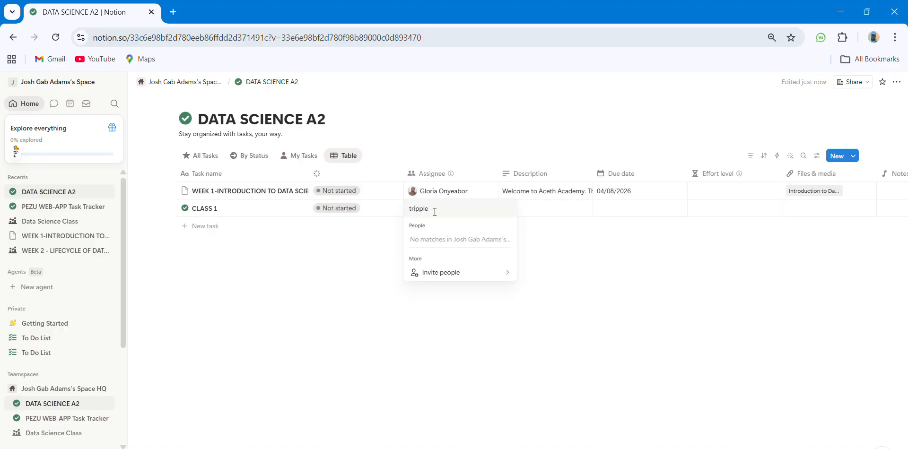
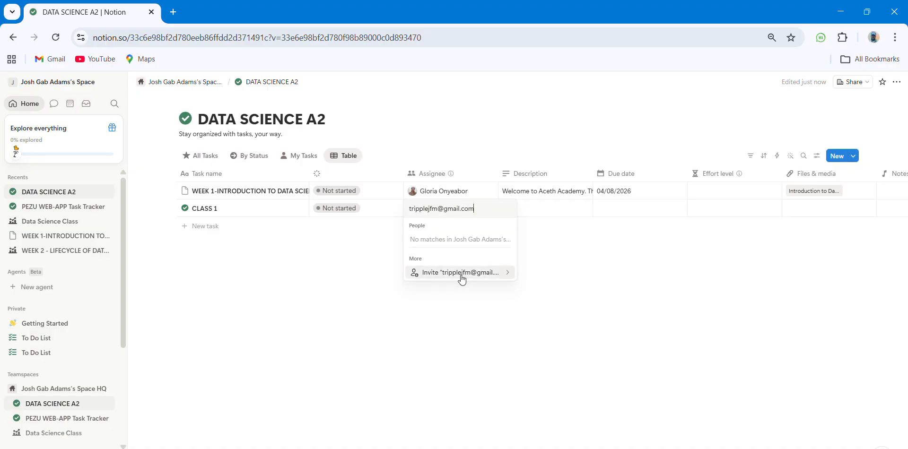
Step: Send a Can edit invitation to the typed e-mail and keep them as CLASS 1's assignee
left_click(480, 275)
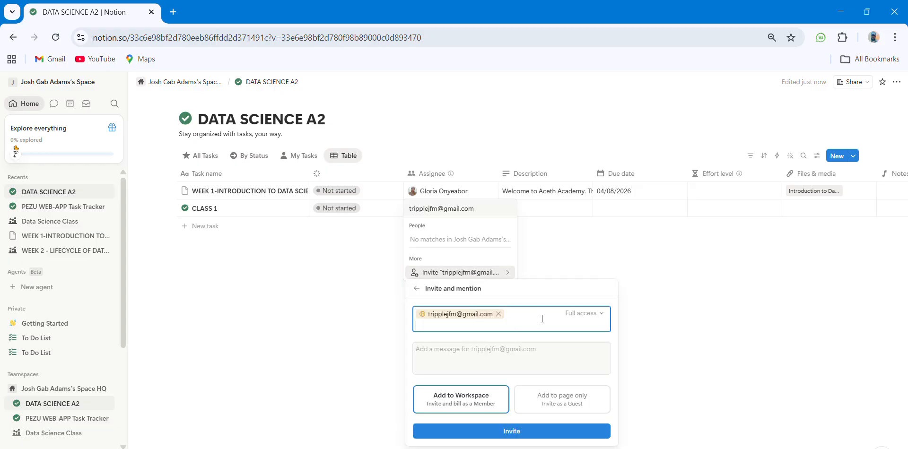
left_click(597, 317)
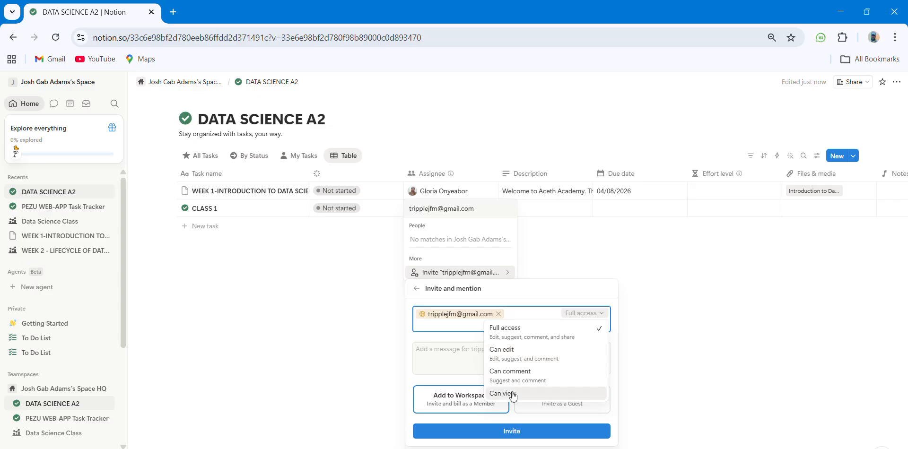
left_click(559, 363)
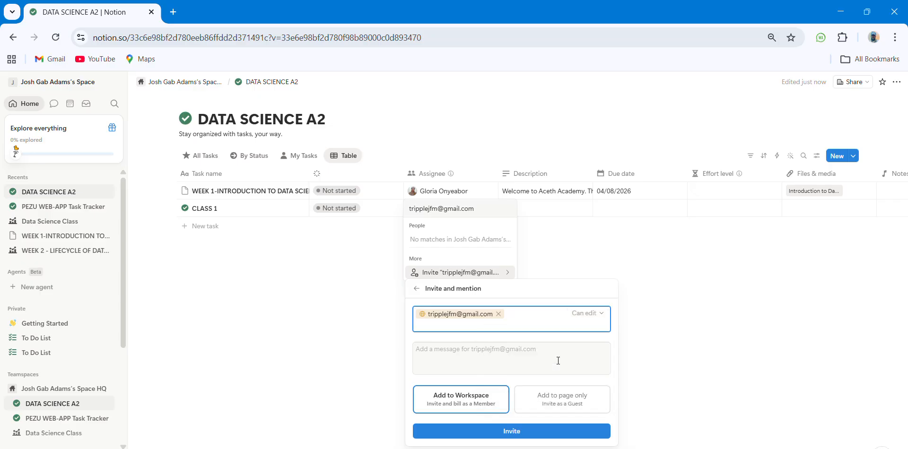
left_click(528, 438)
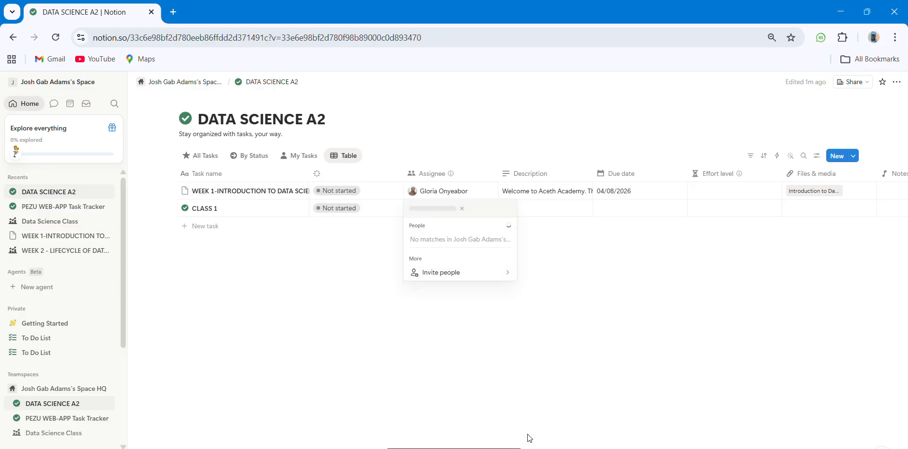
left_click(570, 320)
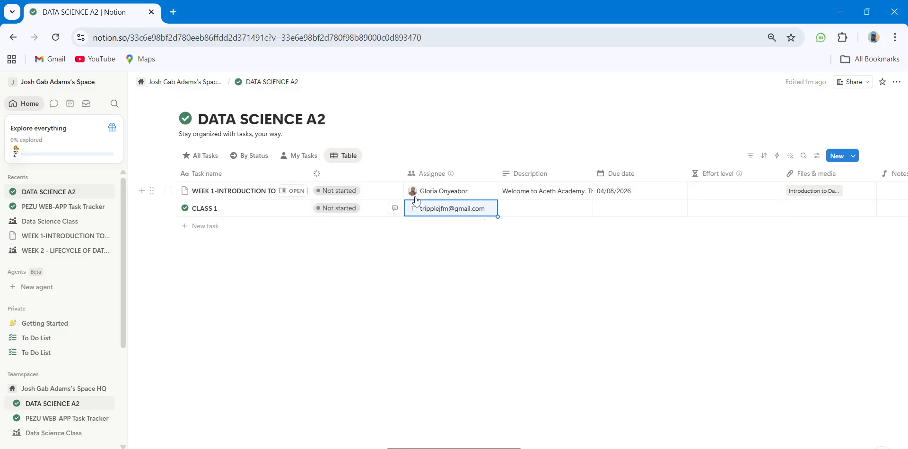
Step: Give CLASS 1 the description 'This is an intvitation to notion environment'
left_click(530, 202)
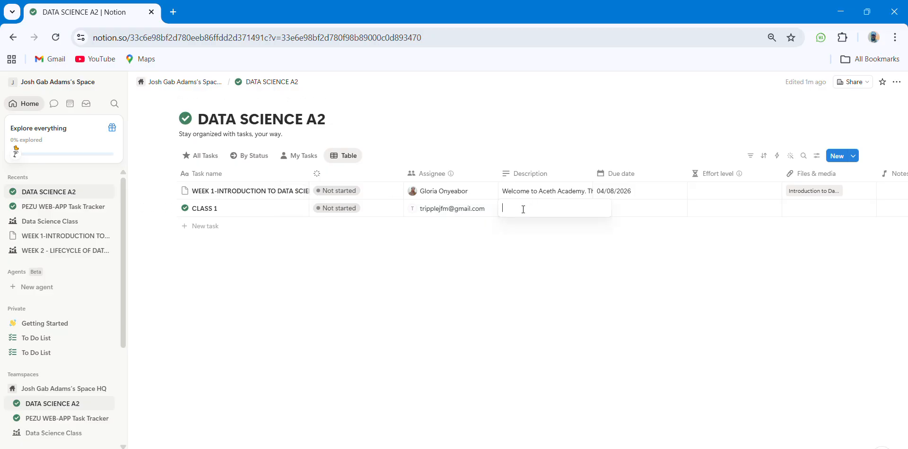
type("This is an intvitation to notion environment")
key("Tab")
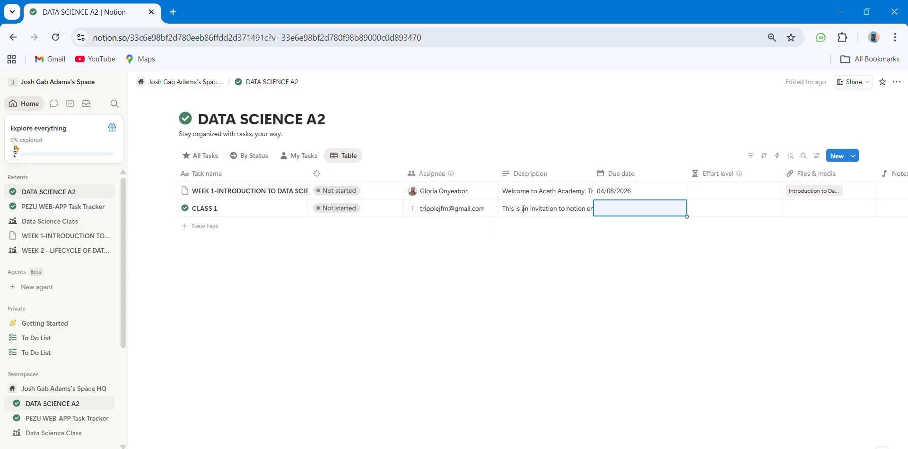
Step: Set CLASS 1's due date to April 10, 2026
left_click(659, 209)
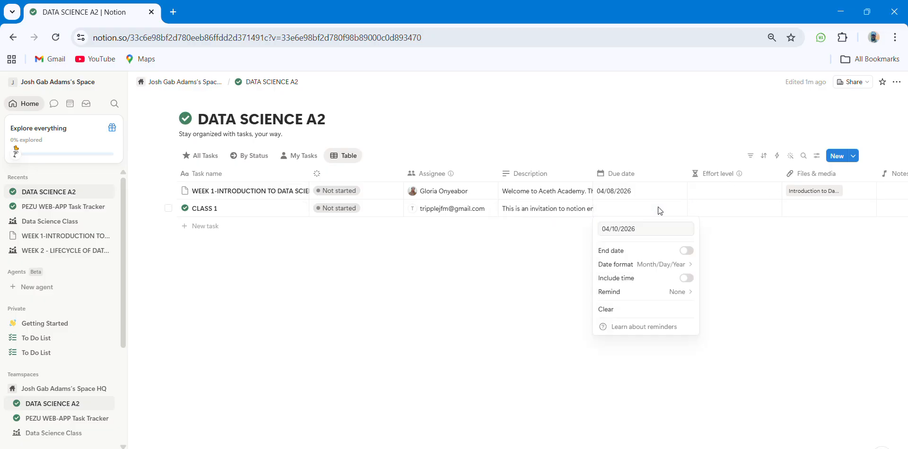
left_click(677, 293)
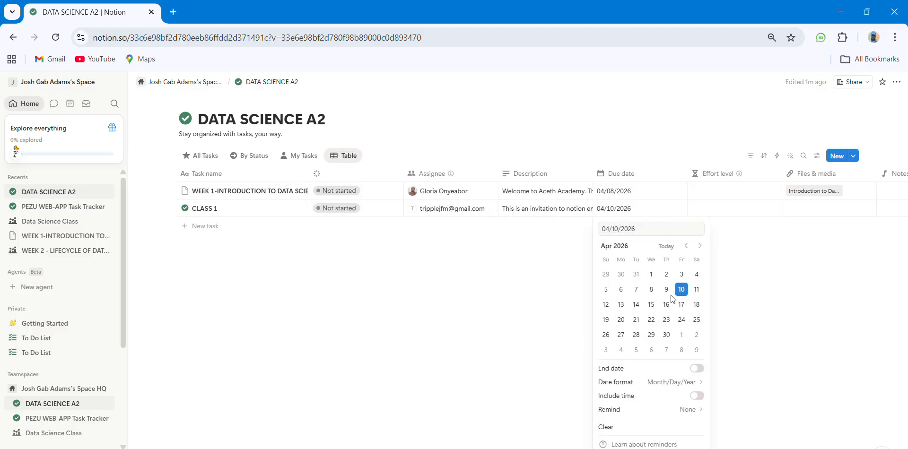
left_click(576, 305)
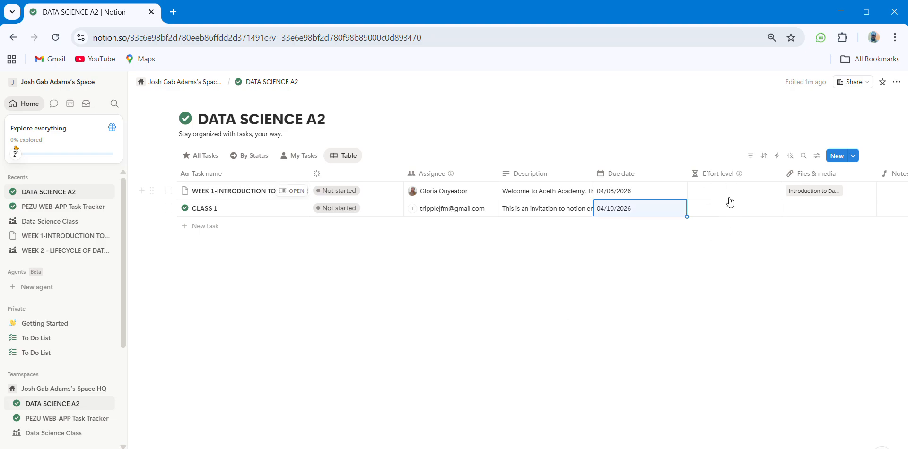
scroll(722, 221, "right", 3)
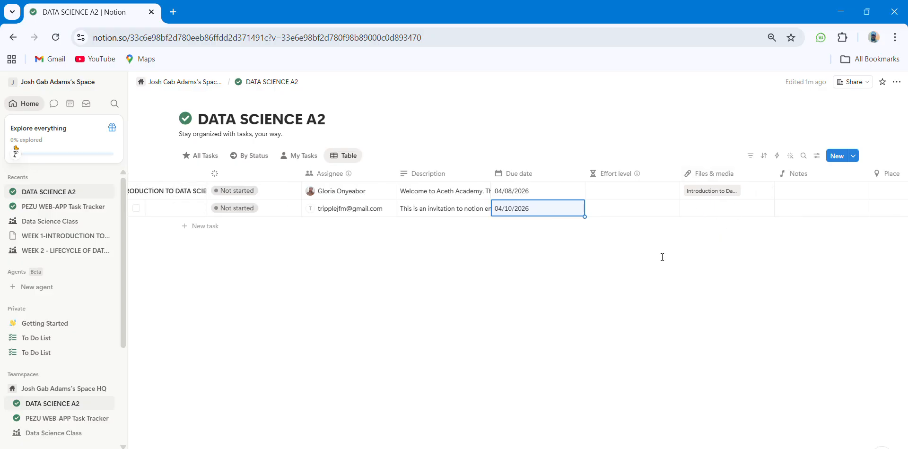
scroll(701, 230, "left", 1)
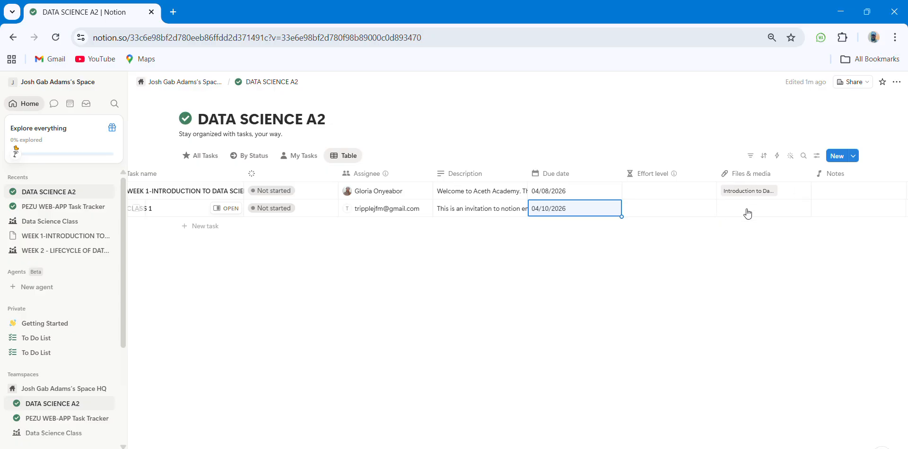
scroll(747, 214, "right", 1)
scroll(747, 213, "right", 6)
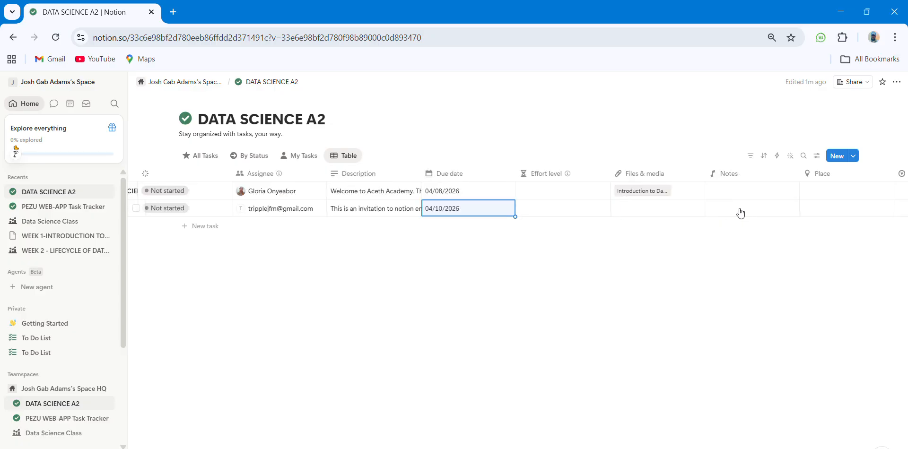
scroll(740, 213, "left", 6)
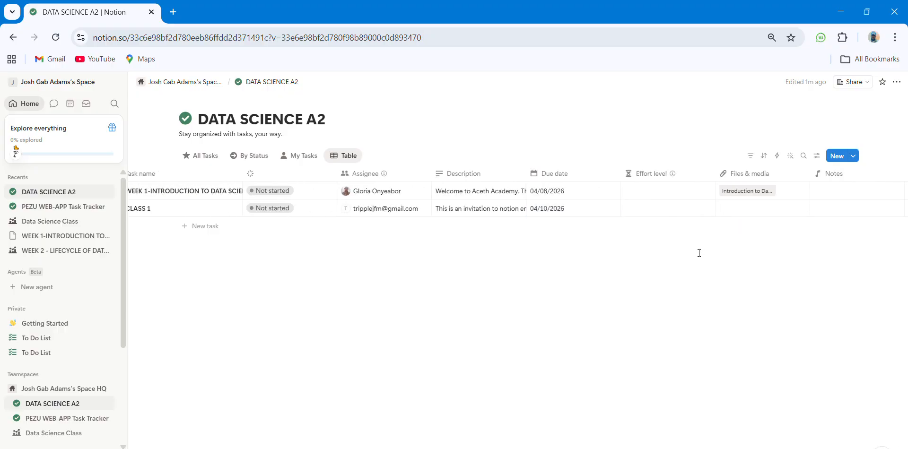
scroll(705, 239, "right", 4)
scroll(745, 212, "right", 2)
scroll(558, 220, "right", 2)
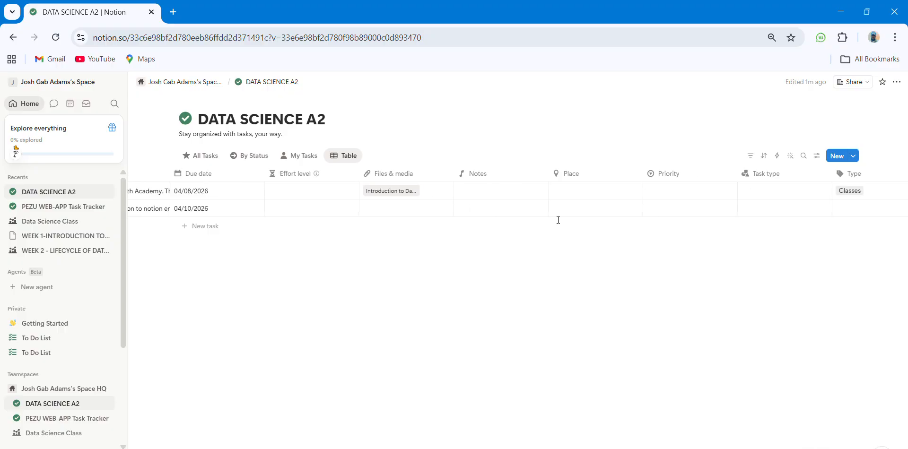
scroll(558, 220, "right", 2)
scroll(558, 220, "left", 10)
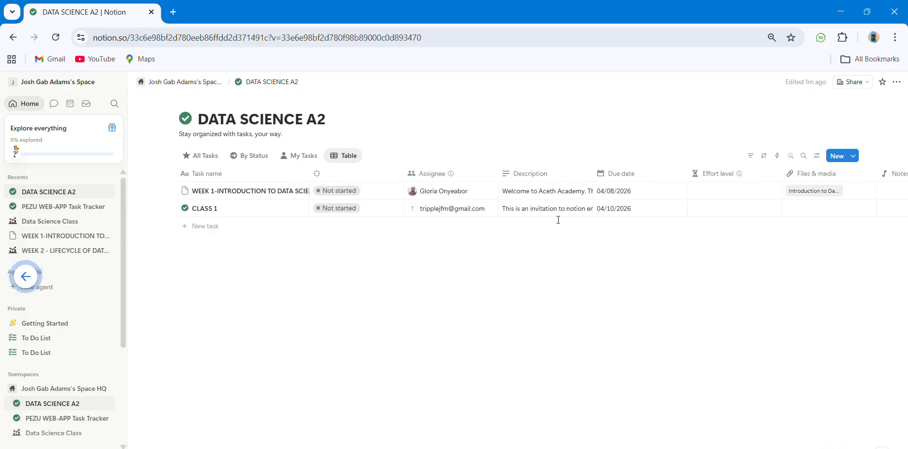
Step: Open Gmail in a new tab and switch to the invited assignee's Google account
left_click(171, 20)
type("gmail.google.com/mail/u/0/#inbox")
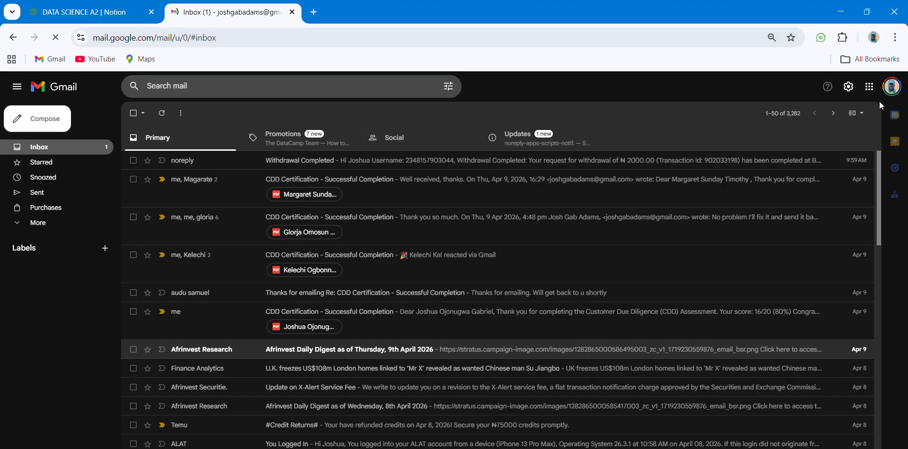
left_click(895, 89)
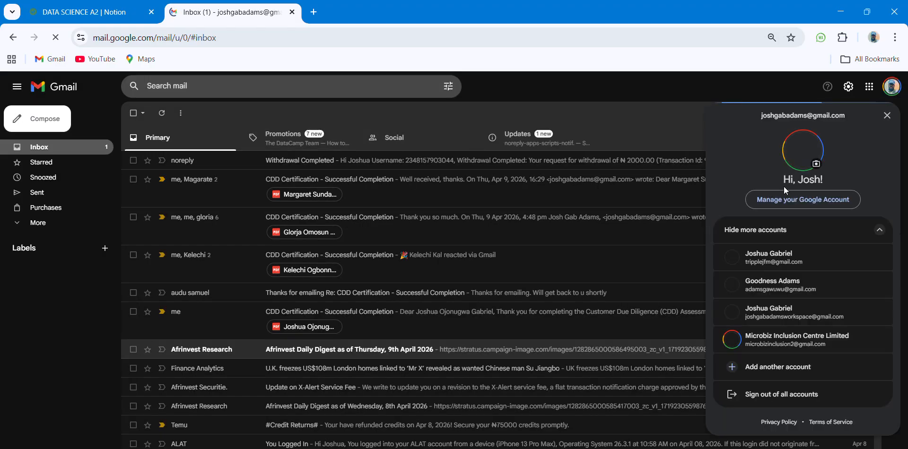
left_click(781, 258)
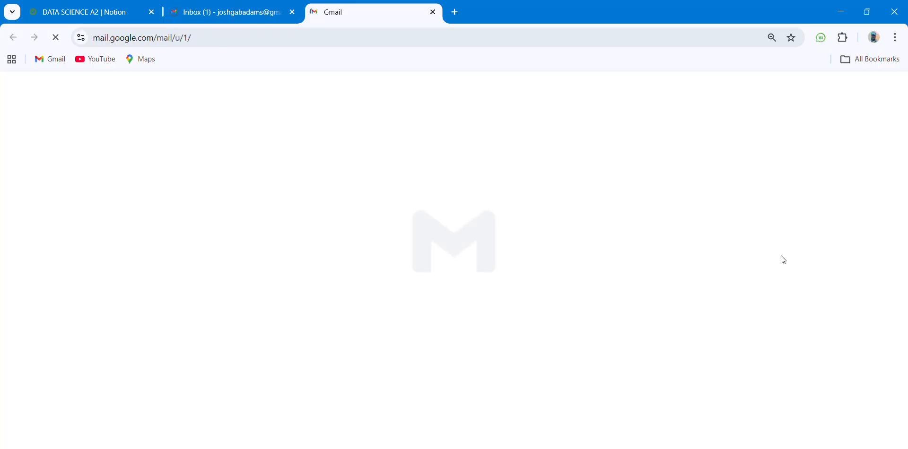
Step: Close the old inbox tab and open Notion Team's 'mentioned you in CLASS 1' email
left_click(293, 13)
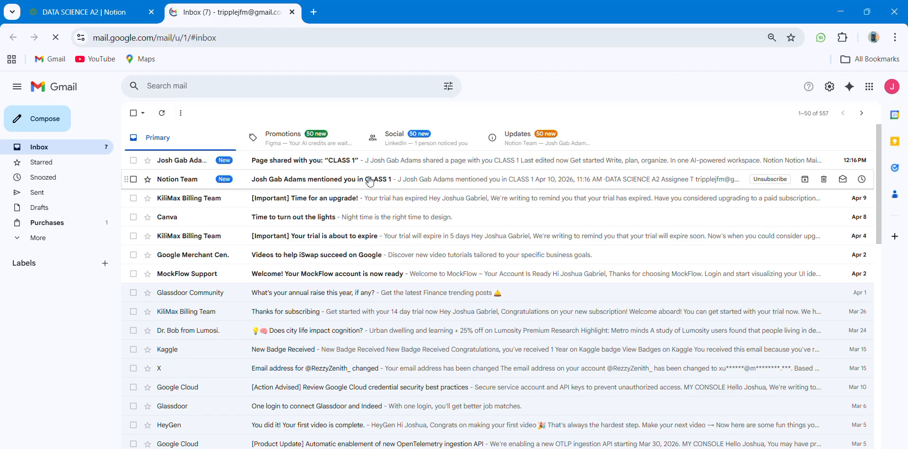
left_click(370, 182)
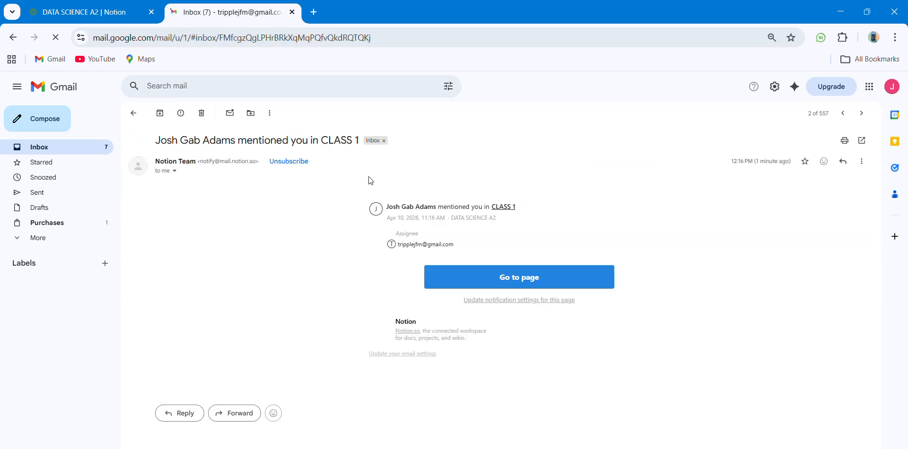
Step: Follow the email's Go to page link and look over the CLASS 1 task page
left_click(455, 283)
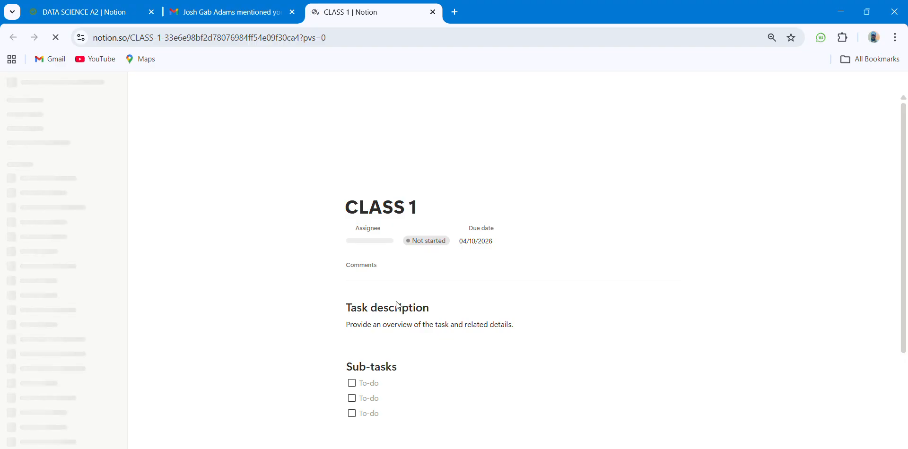
scroll(396, 302, "down", 1)
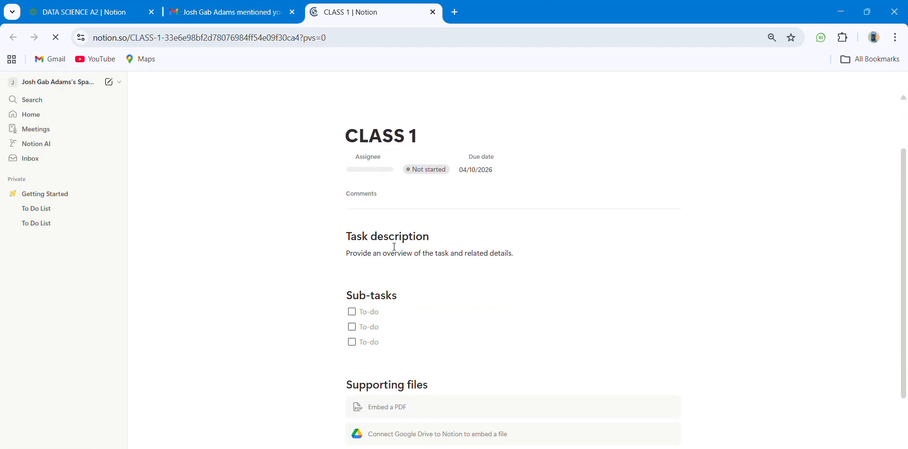
scroll(398, 239, "down", 1)
scroll(372, 244, "up", 1)
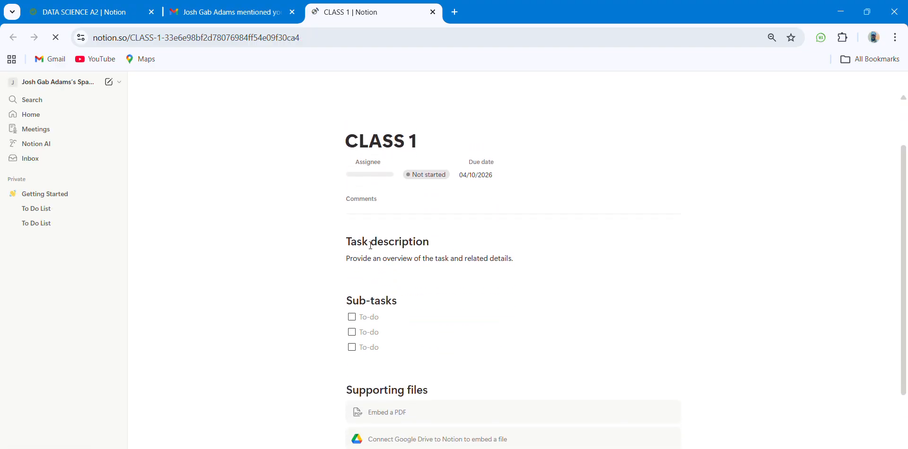
scroll(371, 245, "down", 1)
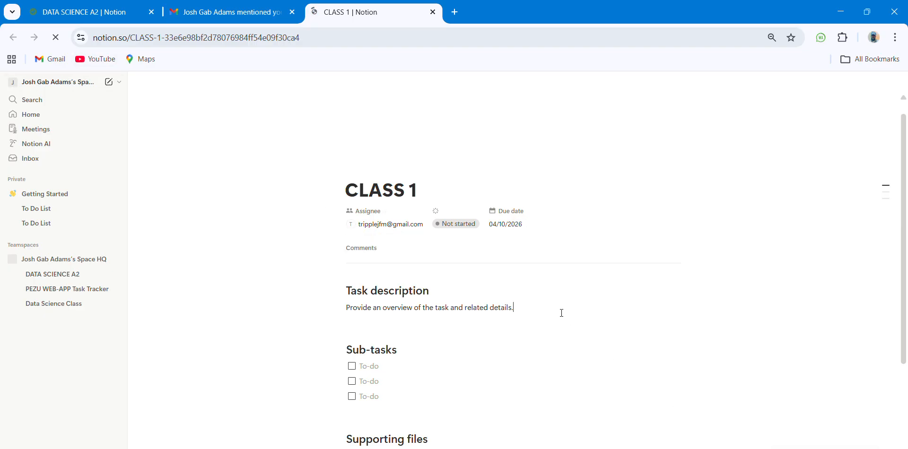
scroll(561, 313, "down", 4)
scroll(562, 313, "up", 4)
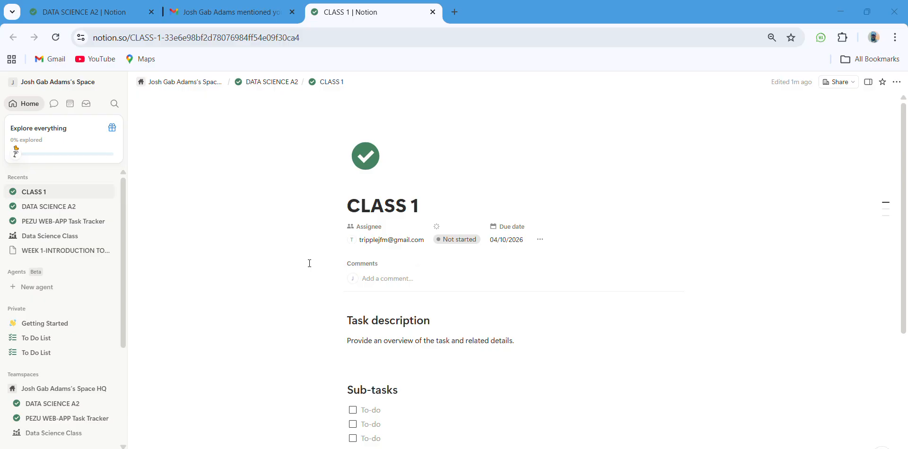
Step: Type stray letters into the CLASS 1 title, then erase them
scroll(404, 213, "down", 2)
scroll(404, 212, "down", 2)
scroll(406, 210, "up", 4)
left_click(424, 208)
type("j")
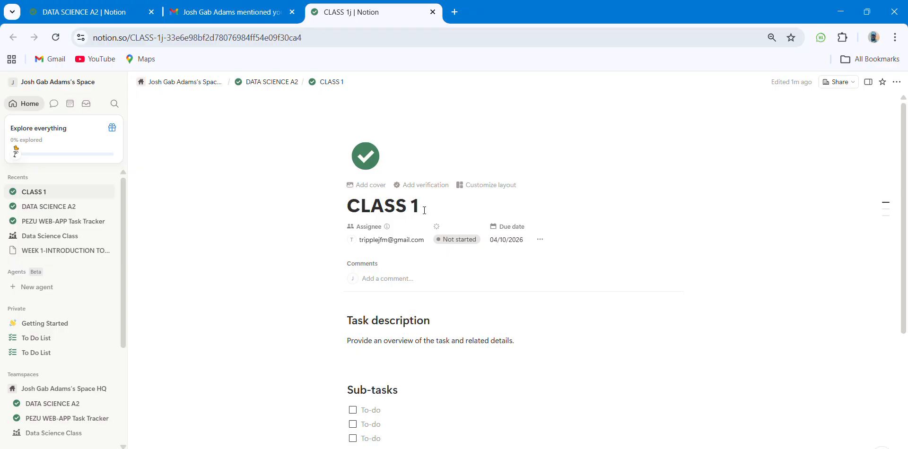
type("jhkhk")
key("BackSpace")
key("BackSpace")
key("BackSpace")
key("BackSpace")
key("BackSpace")
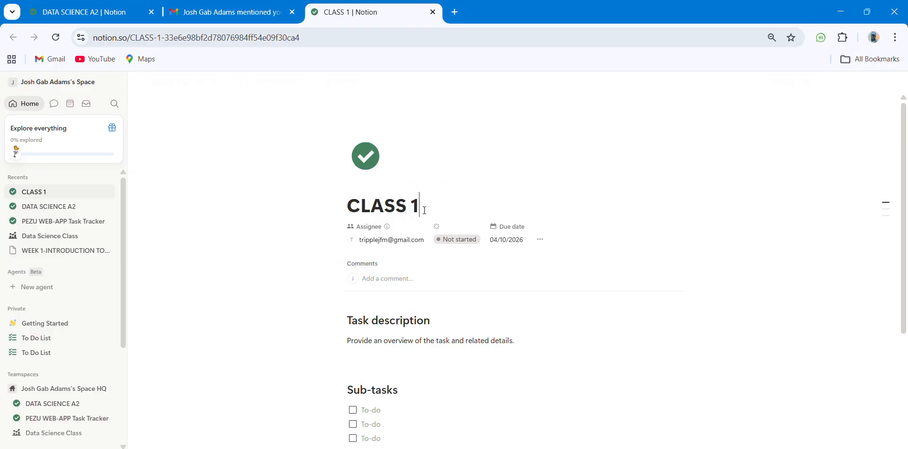
scroll(425, 210, "down", 2)
scroll(425, 213, "up", 1)
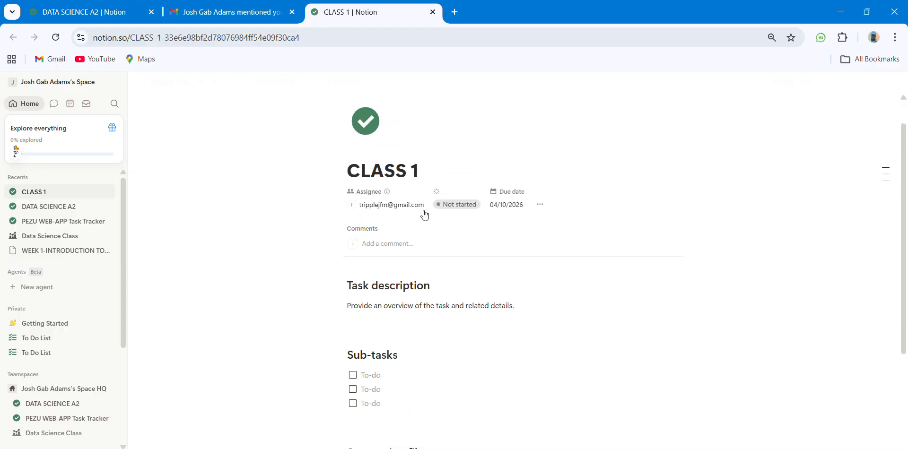
scroll(425, 215, "down", 2)
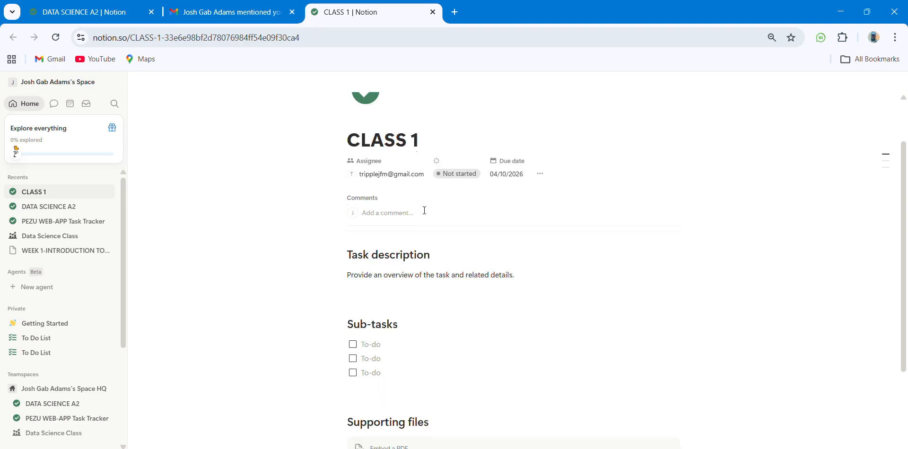
scroll(419, 224, "up", 1)
Step: Post the comment 'i have accepted the invite on notion' on the CLASS 1 page
left_click(411, 225)
type("JKjsdkjkd")
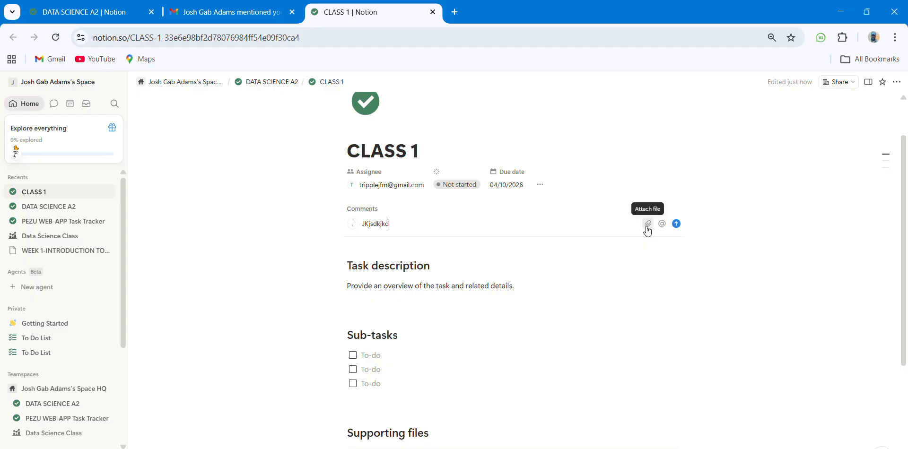
left_click(560, 230)
key("BackSpace")
key("BackSpace")
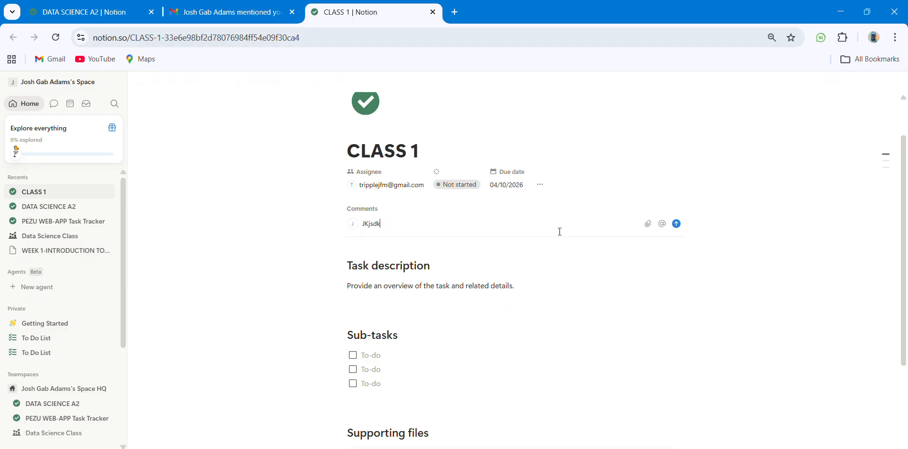
key("BackSpace")
key("BackSpace")
key("BackSpace")
type("i have accepted the invite on notion")
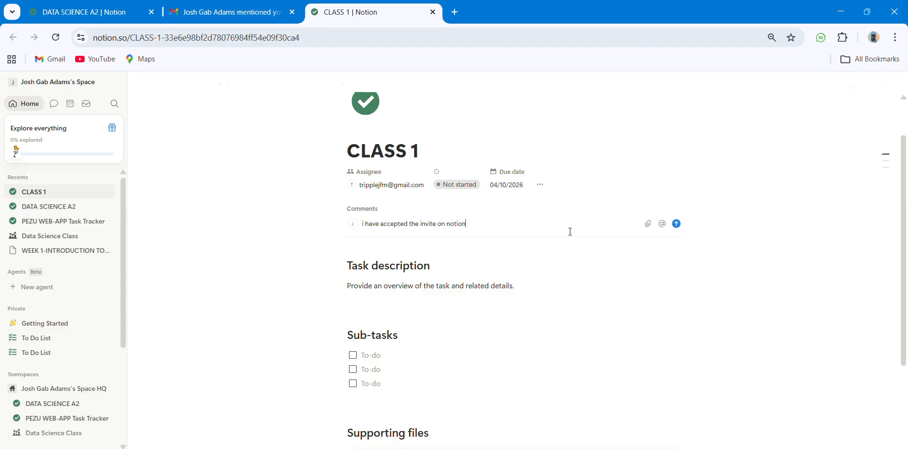
key("Return")
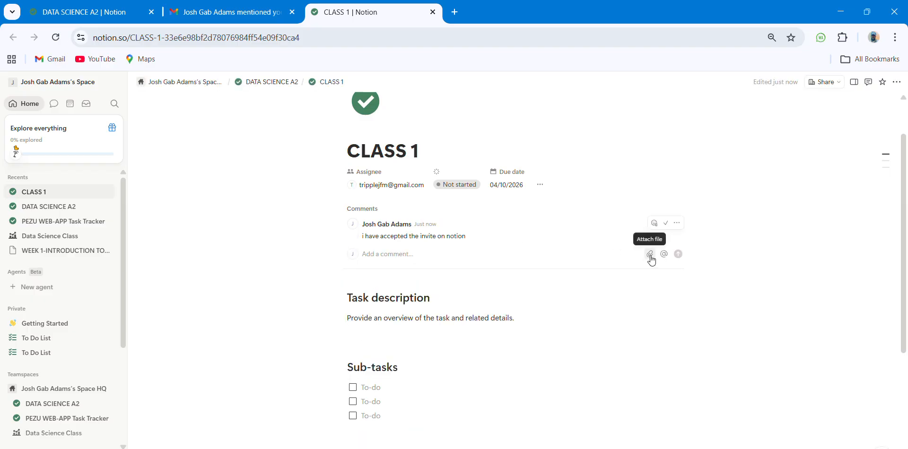
left_click(650, 257)
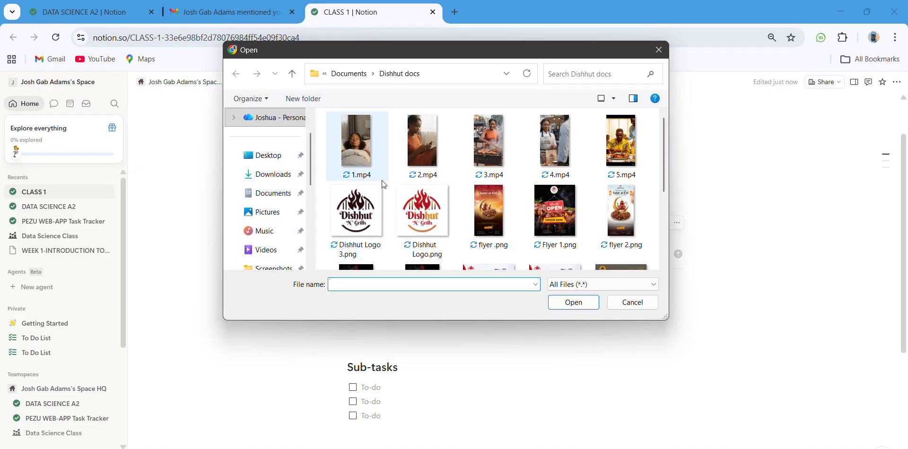
left_click(278, 212)
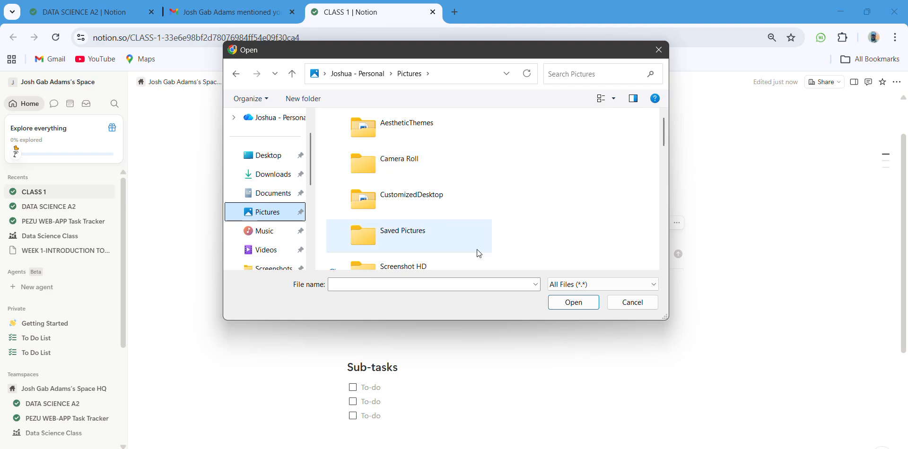
left_click(629, 306)
left_click(663, 301)
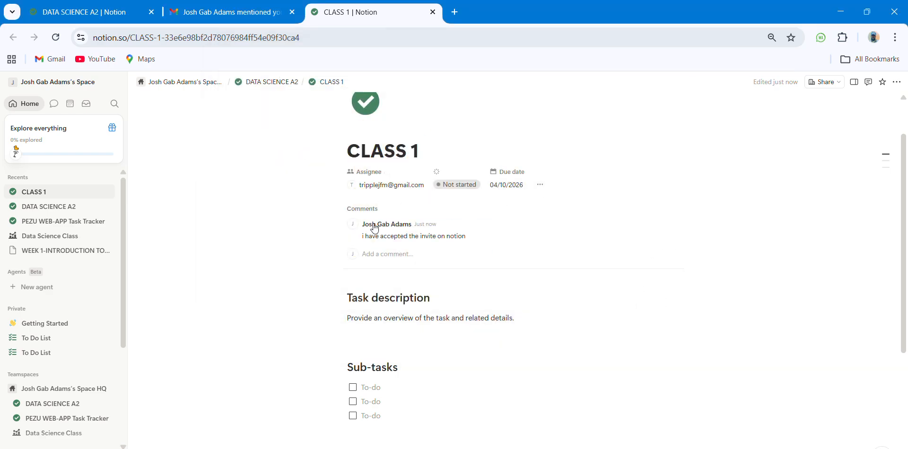
Step: Open the Properties panel and change CLASS 1's status from Not started to Done
left_click(539, 185)
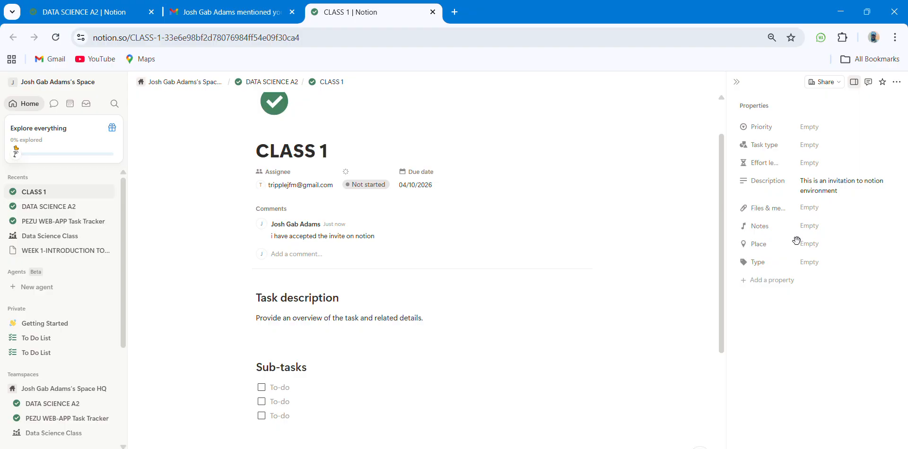
left_click(374, 185)
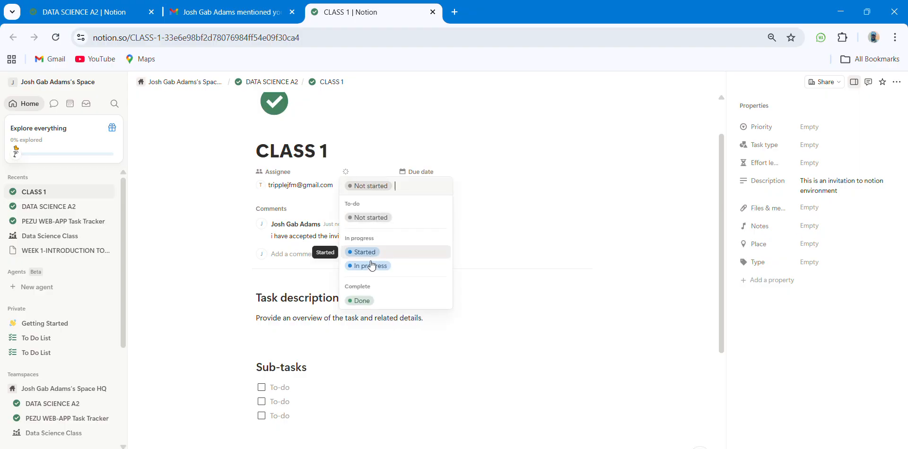
left_click(365, 300)
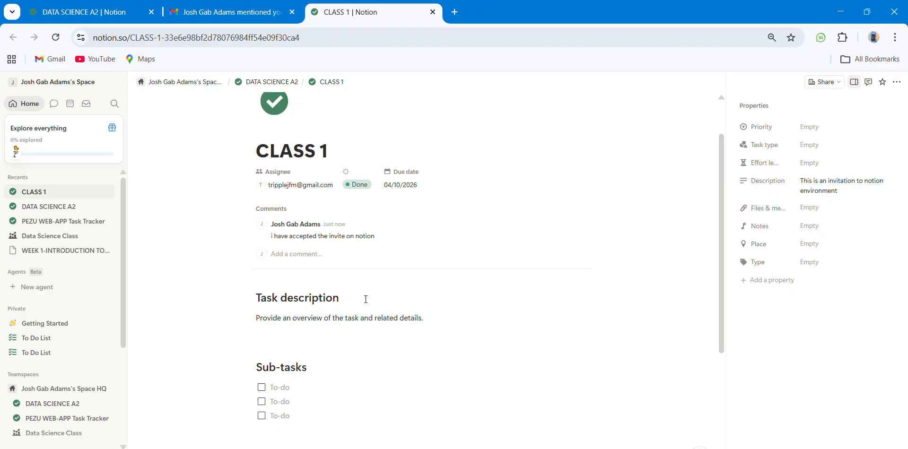
scroll(366, 298, "down", 3)
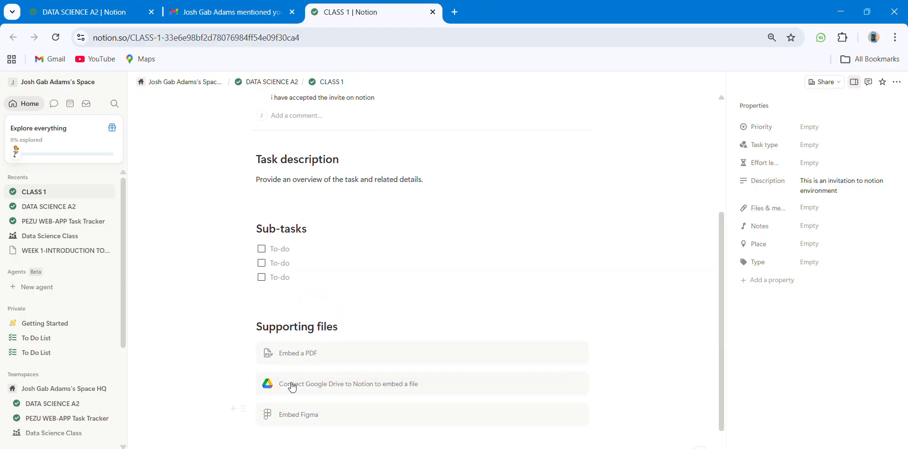
scroll(315, 412, "down", 1)
scroll(316, 410, "up", 3)
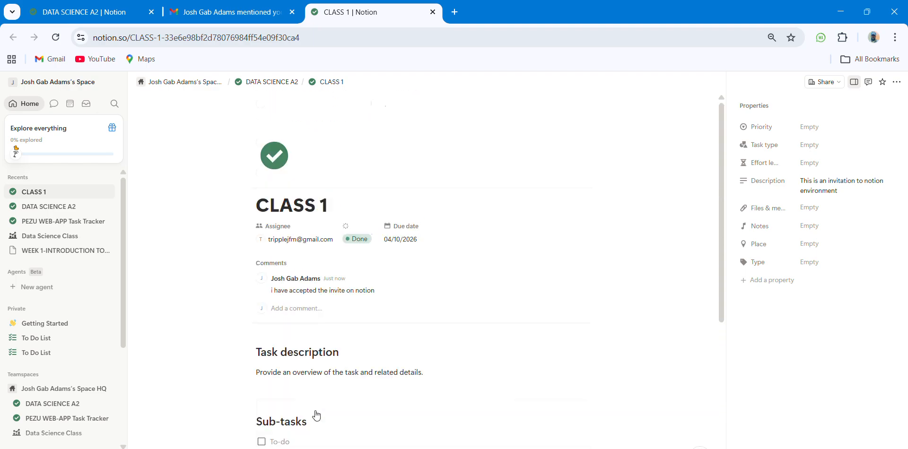
scroll(321, 371, "down", 1)
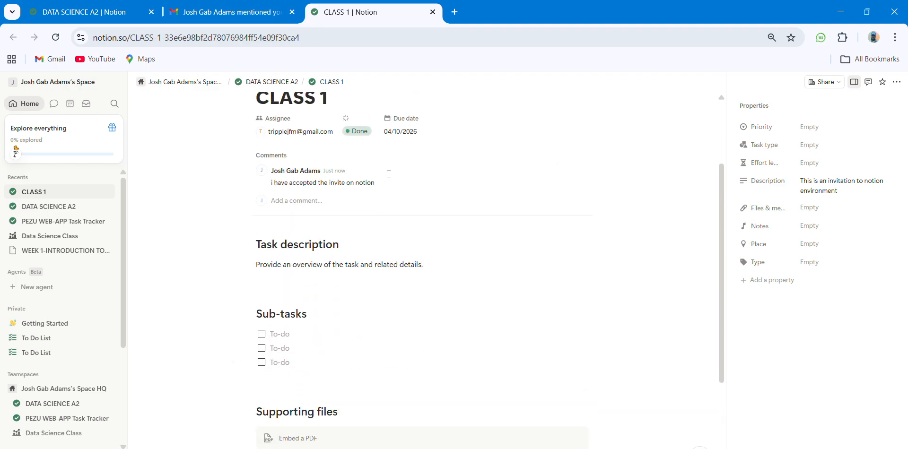
scroll(387, 259, "up", 3)
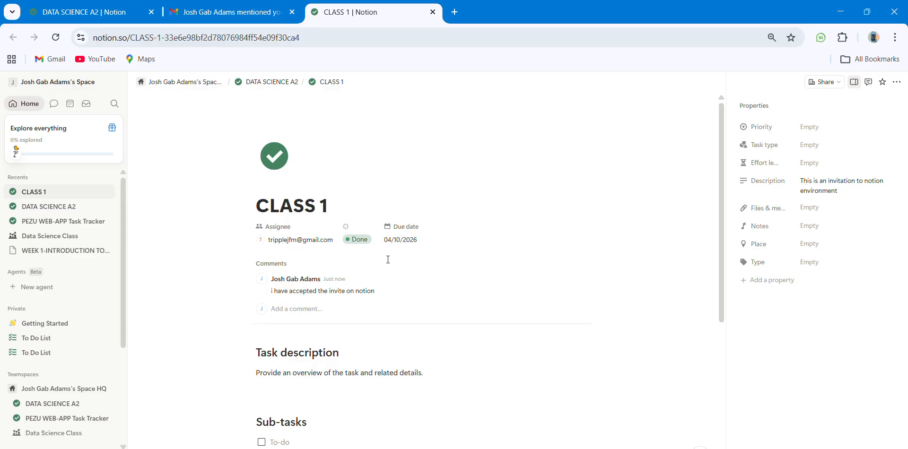
Step: Below the acceptance comment, draft 'Thank you for inviting me to this environment' without posting it
mouse_move(569, 287)
left_click(416, 315)
type("Thank you f")
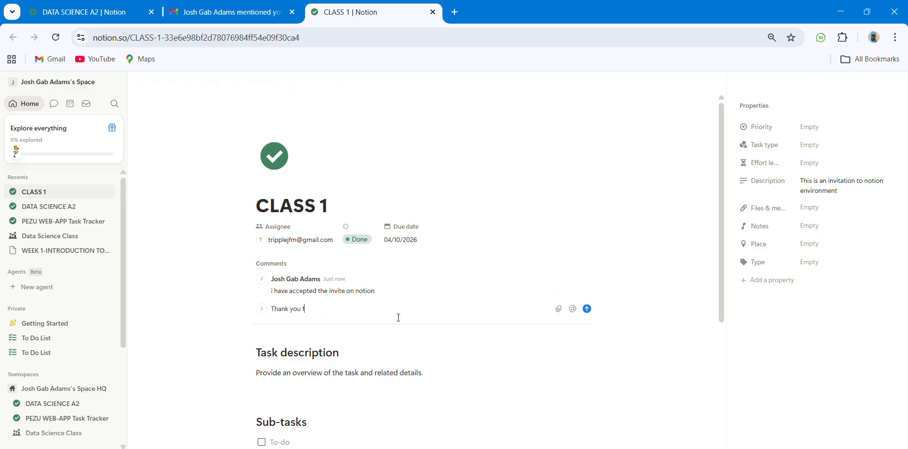
type("or inviting me")
type(" to this invirome")
type("iron")
type("ment")
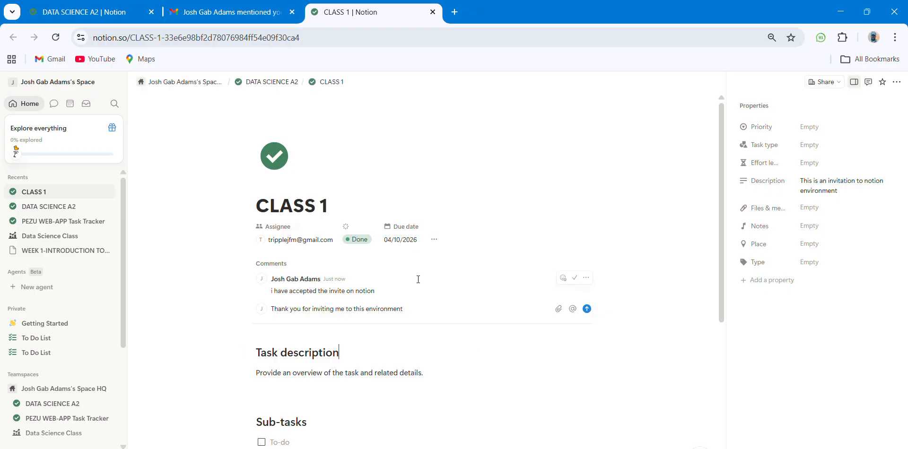
scroll(417, 280, "down", 3)
scroll(426, 174, "up", 3)
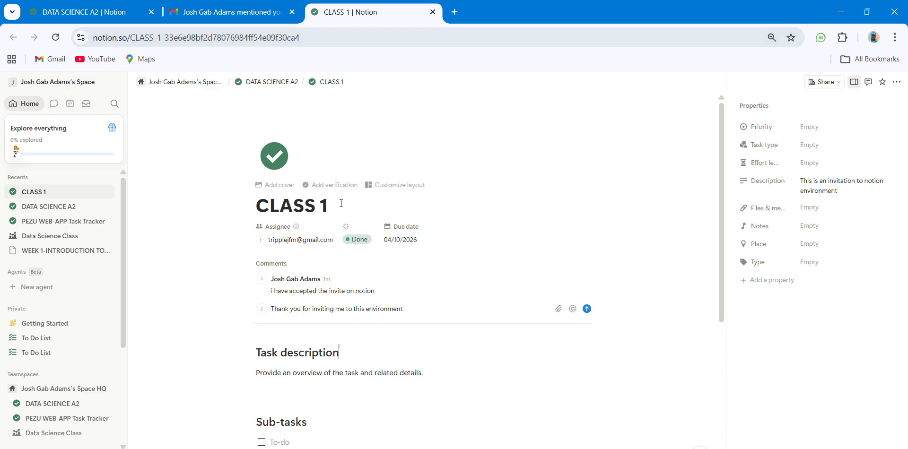
scroll(340, 204, "down", 3)
scroll(341, 203, "down", 3)
scroll(340, 203, "up", 2)
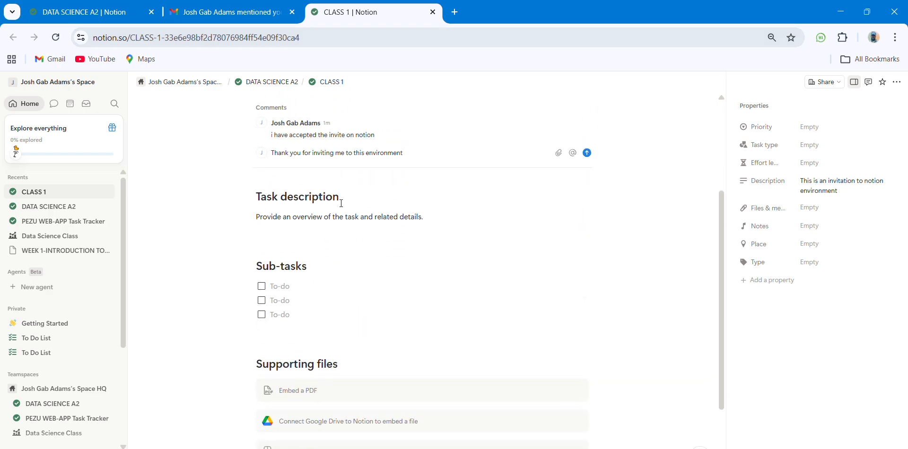
scroll(225, 223, "up", 3)
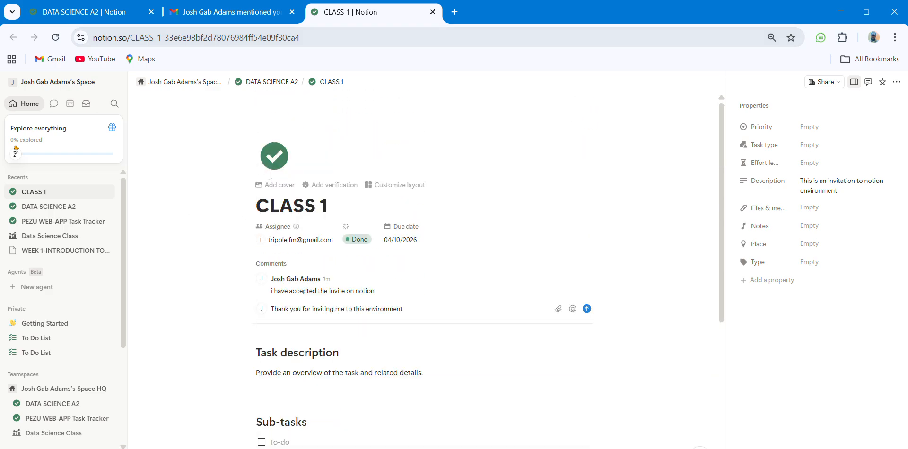
scroll(244, 168, "down", 1)
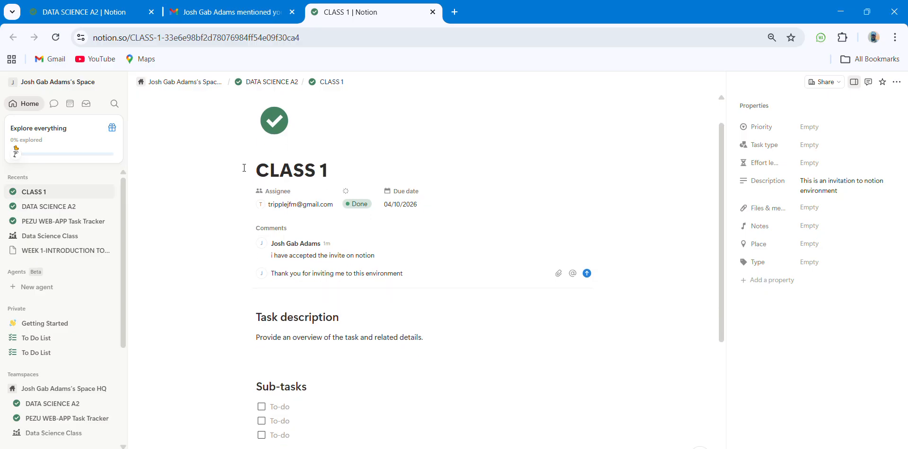
scroll(244, 168, "down", 3)
scroll(244, 168, "down", 2)
scroll(244, 168, "up", 3)
scroll(244, 168, "up", 1)
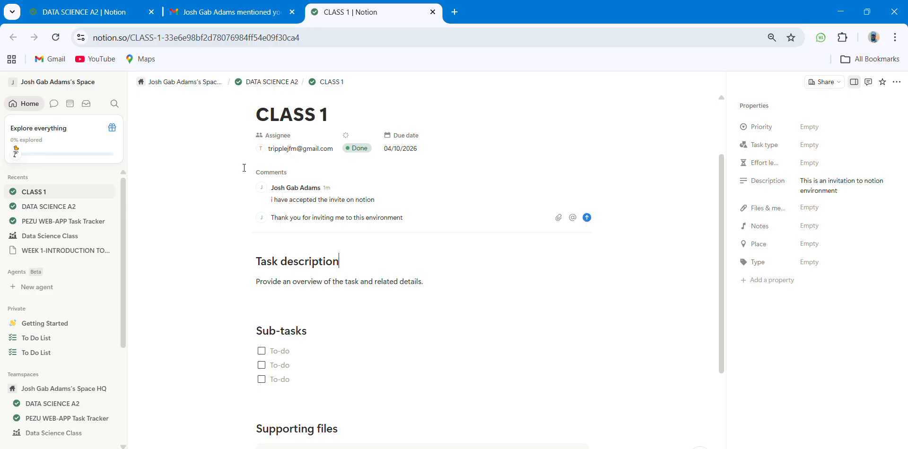
scroll(244, 168, "up", 3)
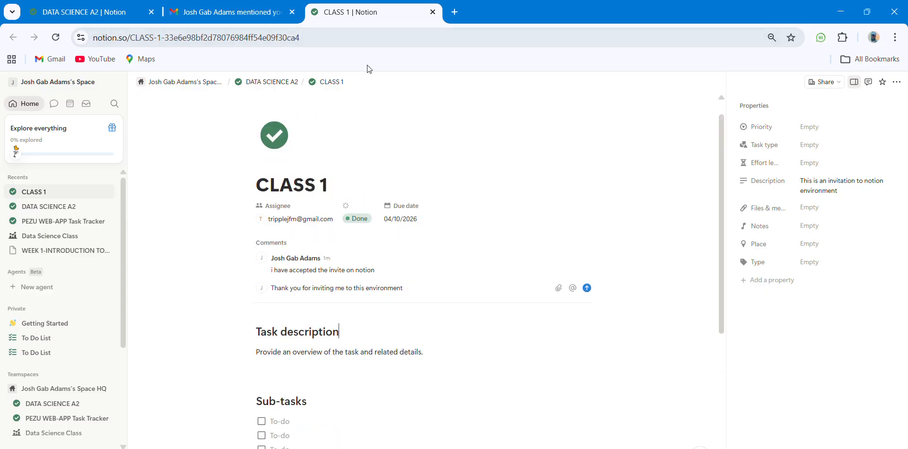